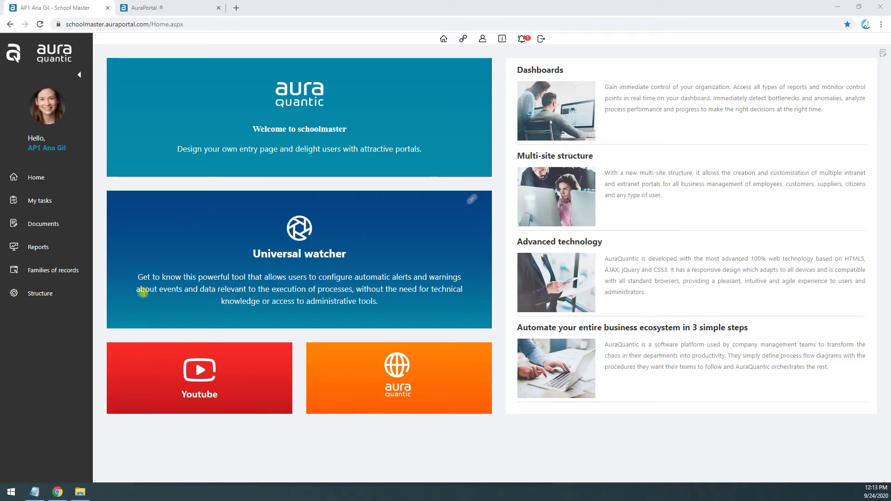
Open DEMO PAGE for editing from the employee portal pages in the Structure area.
click(42, 298)
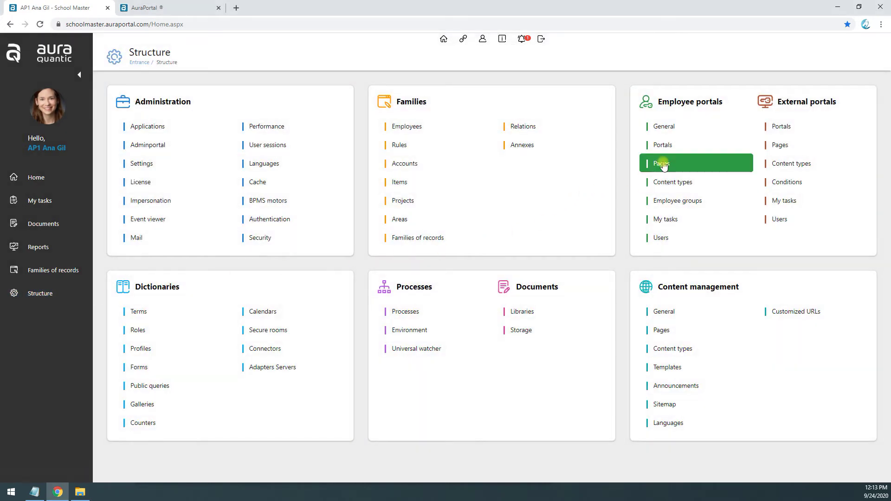
click(663, 165)
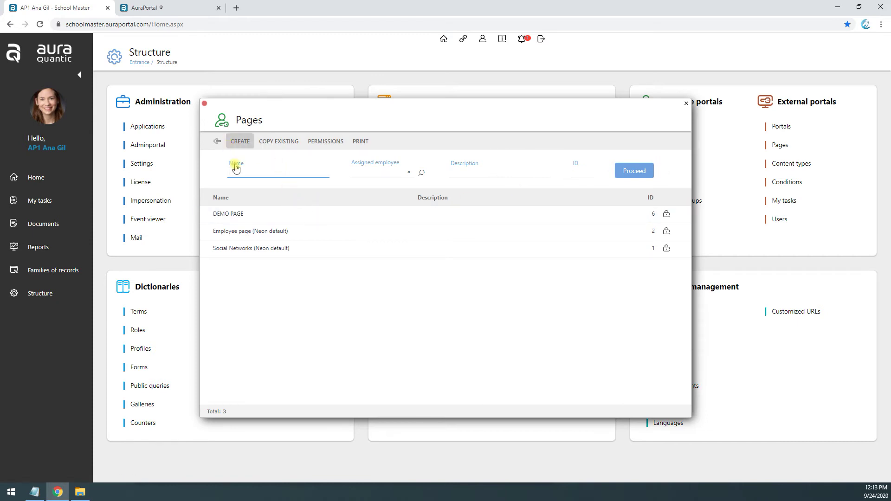
click(235, 219)
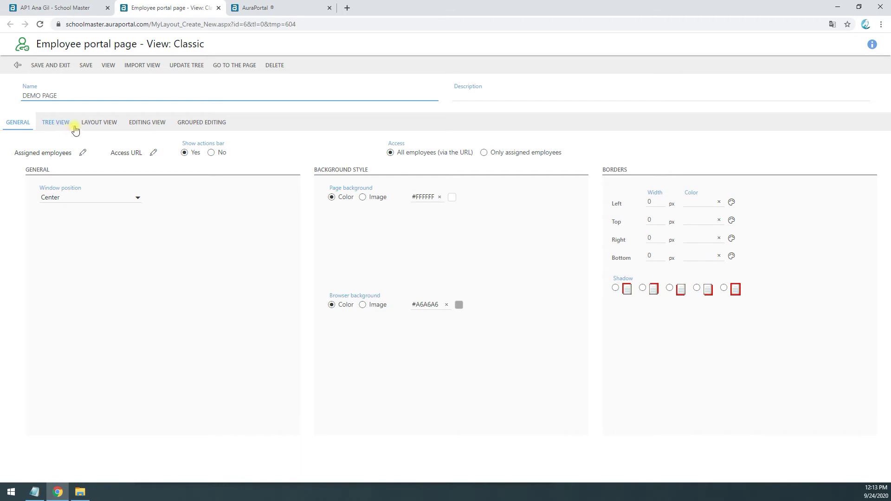
Check the available window position options in the page's general settings without changing the alignment.
click(69, 198)
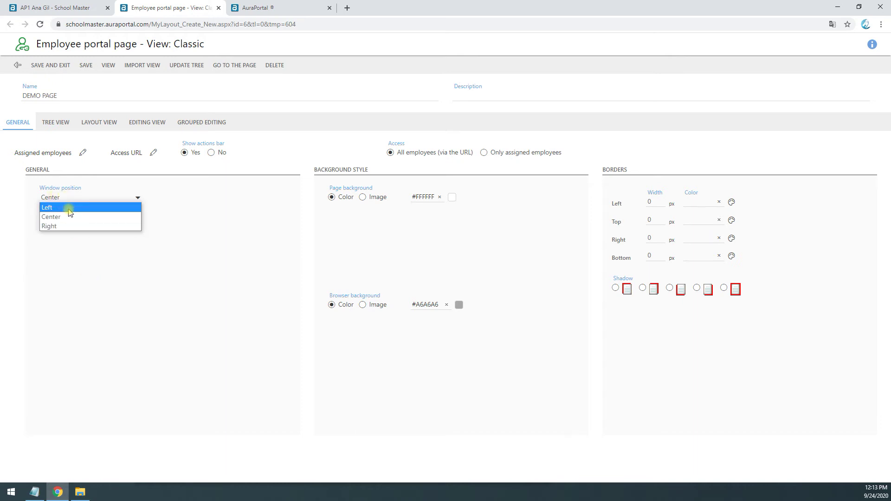
click(183, 245)
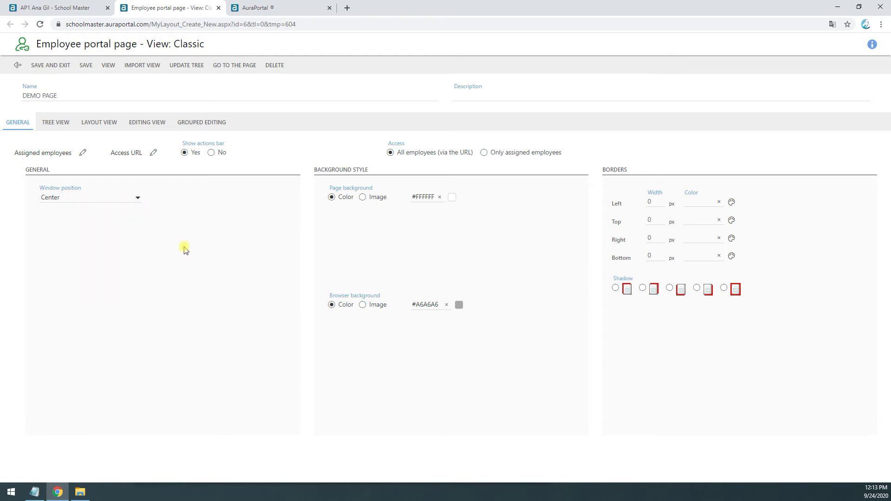
click(133, 200)
click(186, 230)
Review DEMO PAGE in its tree, layout, editing and grouped editing views, including each publishing space's dimensions, background and borders.
click(60, 126)
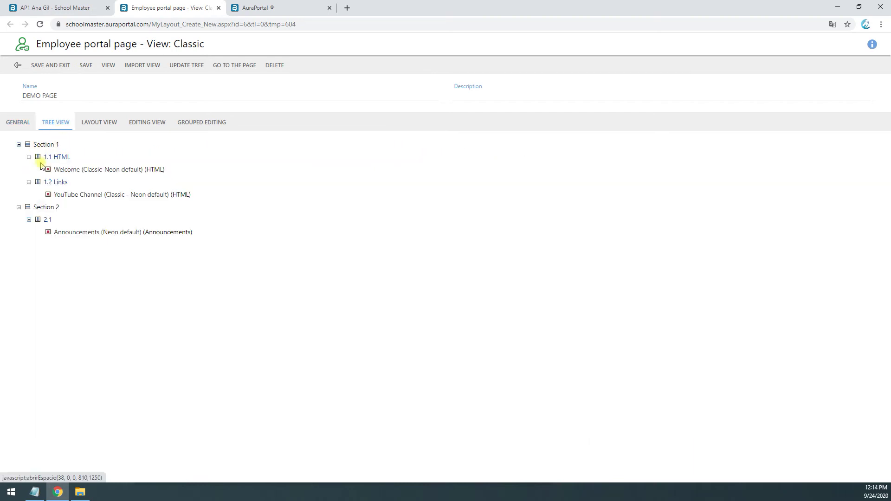
click(106, 125)
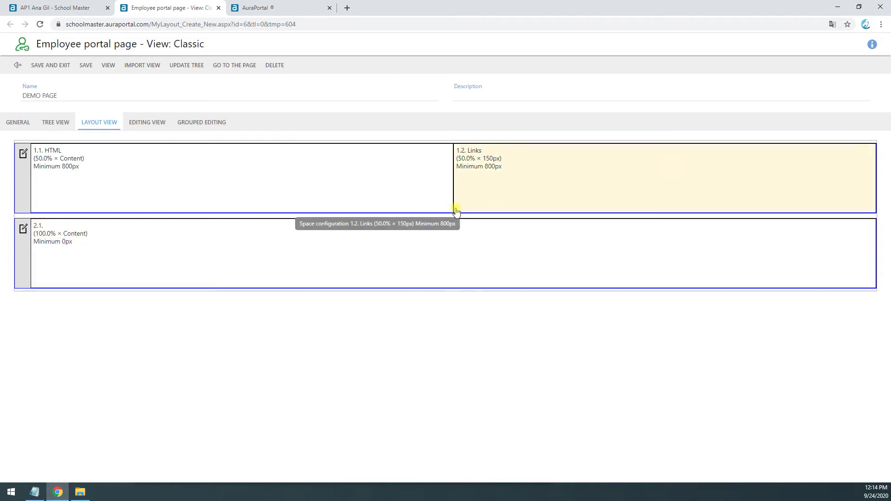
click(146, 129)
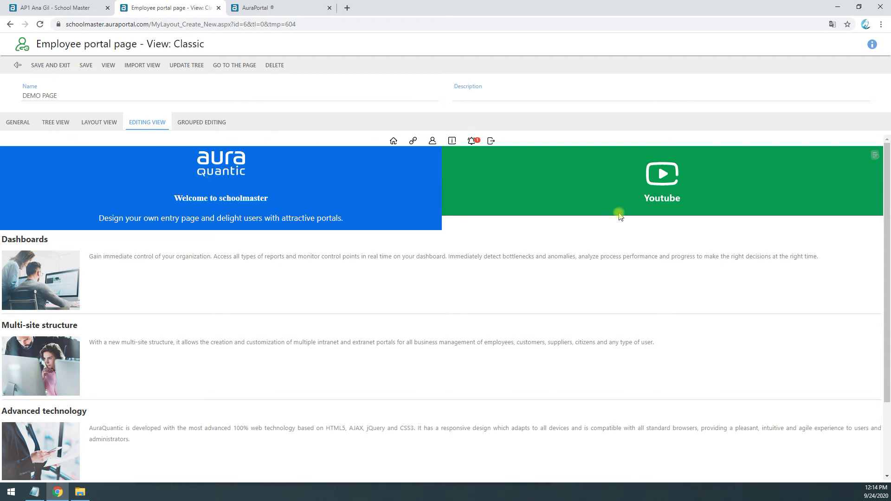
click(216, 123)
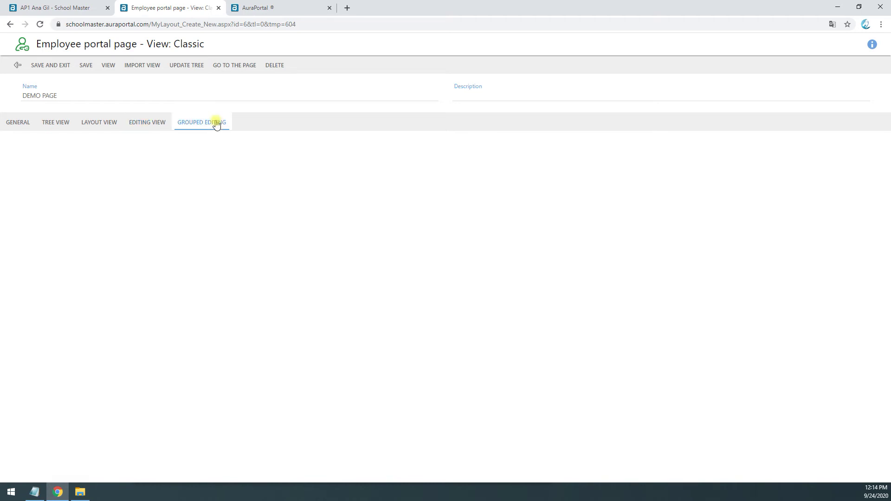
scroll(195, 168, down, 7)
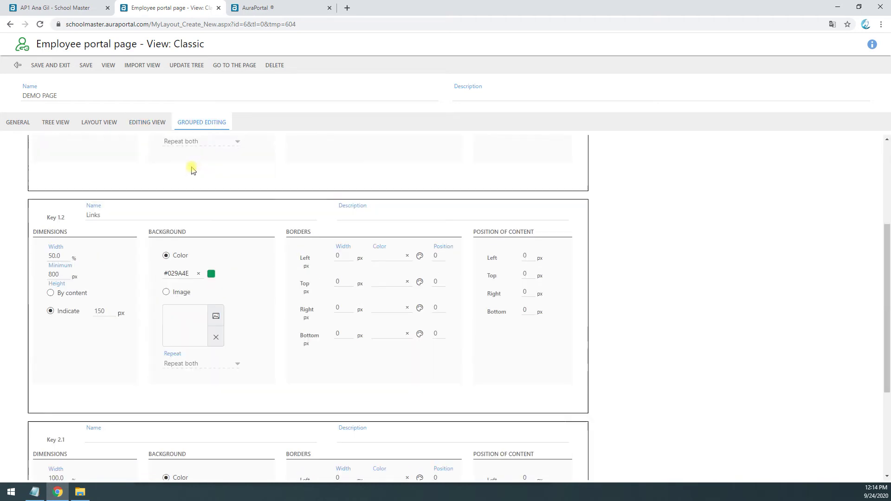
scroll(268, 330, up, 7)
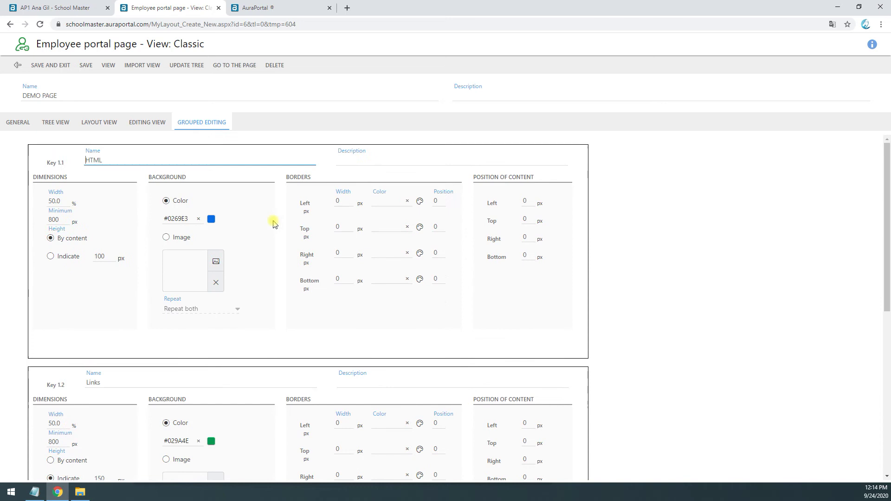
scroll(285, 324, down, 5)
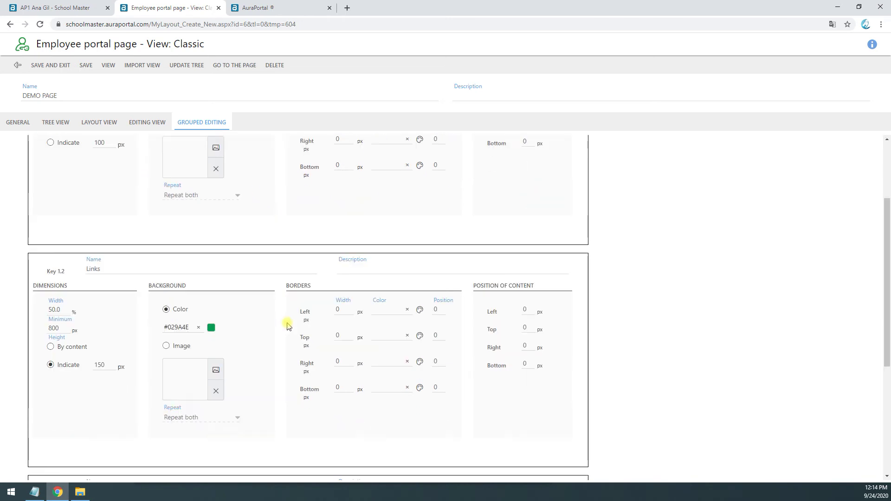
scroll(209, 278, up, 5)
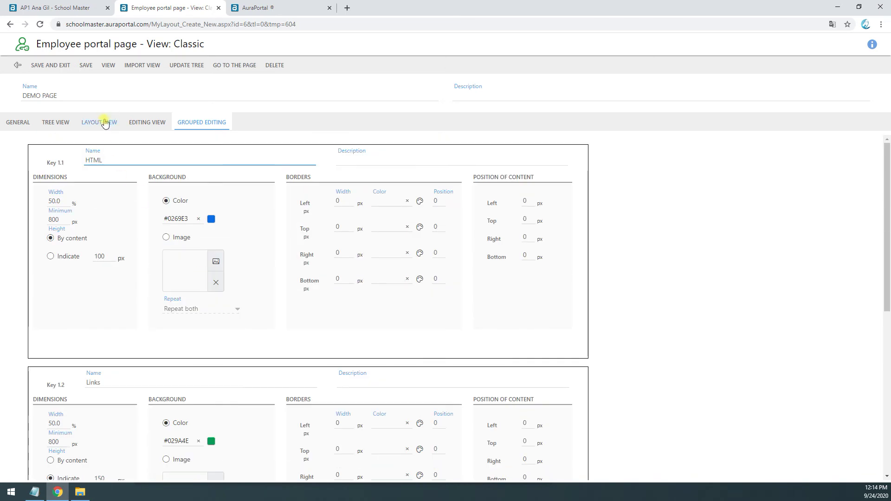
Inspect the configuration of publishing space 1.1 HTML from the page layout, and close it without saving.
click(102, 123)
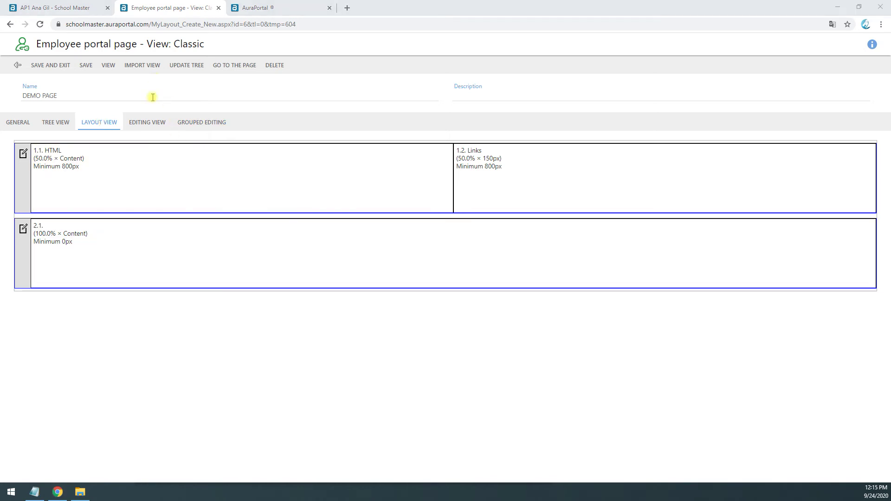
click(151, 174)
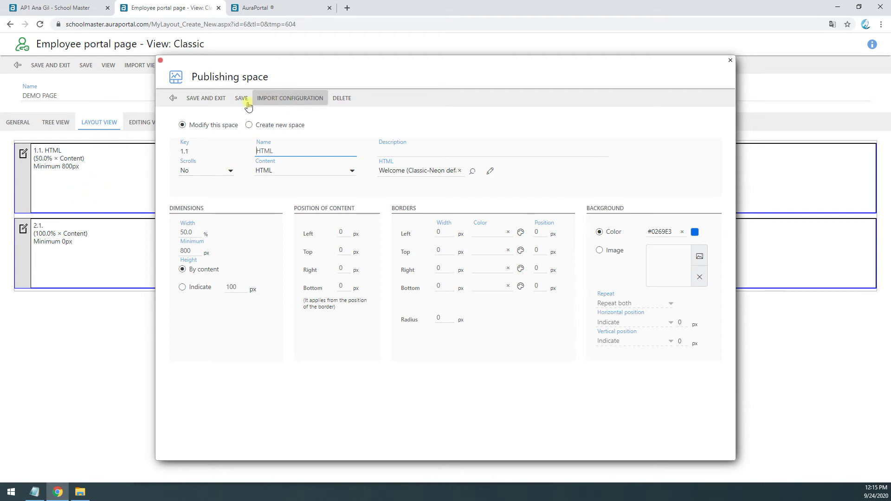
click(173, 98)
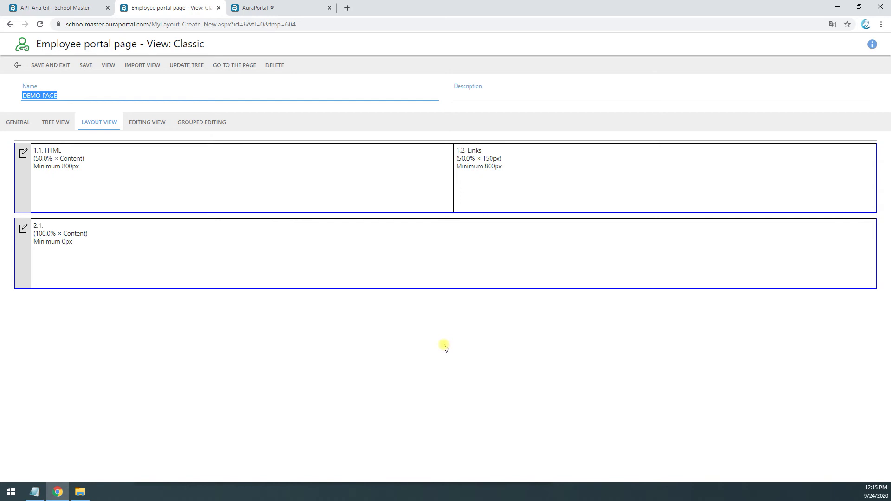
Preview the live version of DEMO PAGE, and look up the page's access URL in its general settings.
click(239, 65)
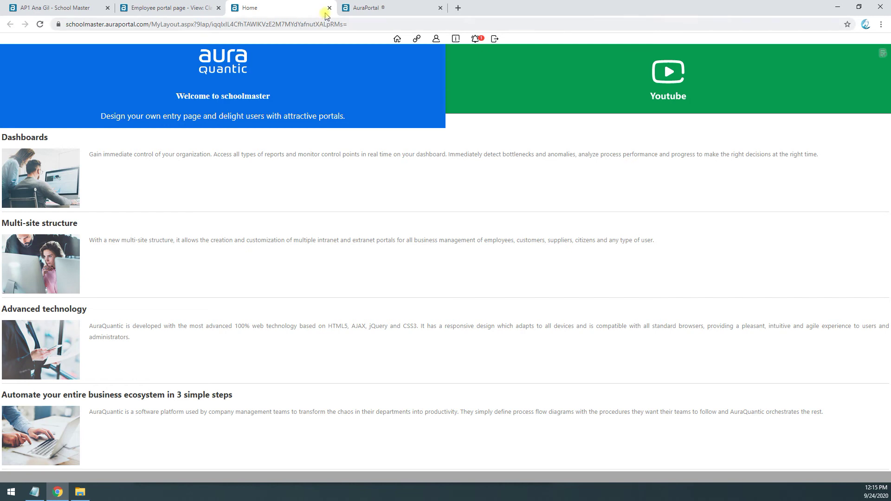
click(329, 8)
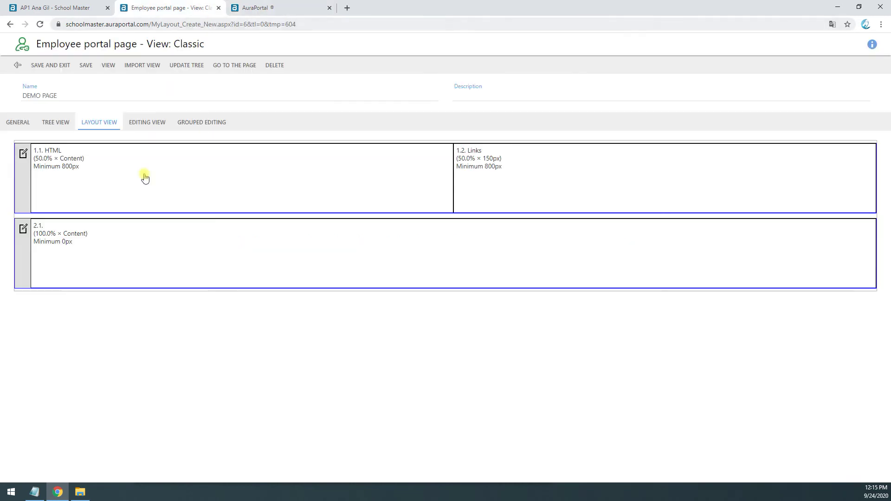
click(19, 123)
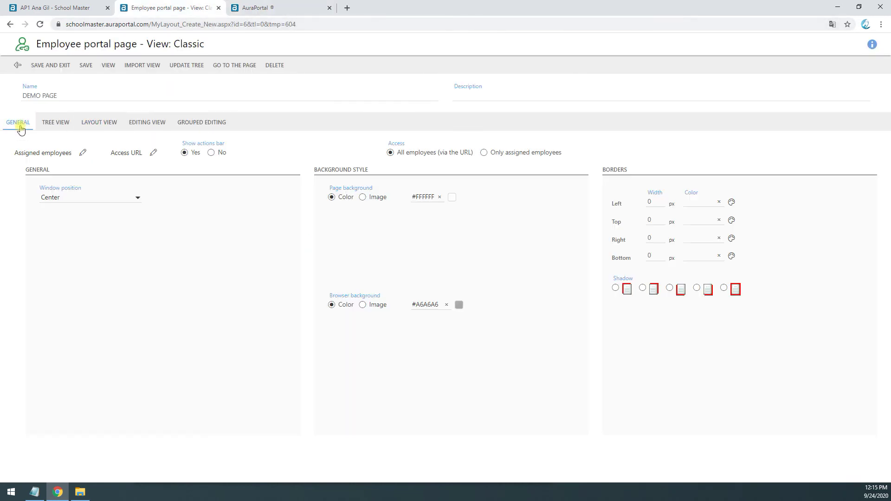
click(153, 154)
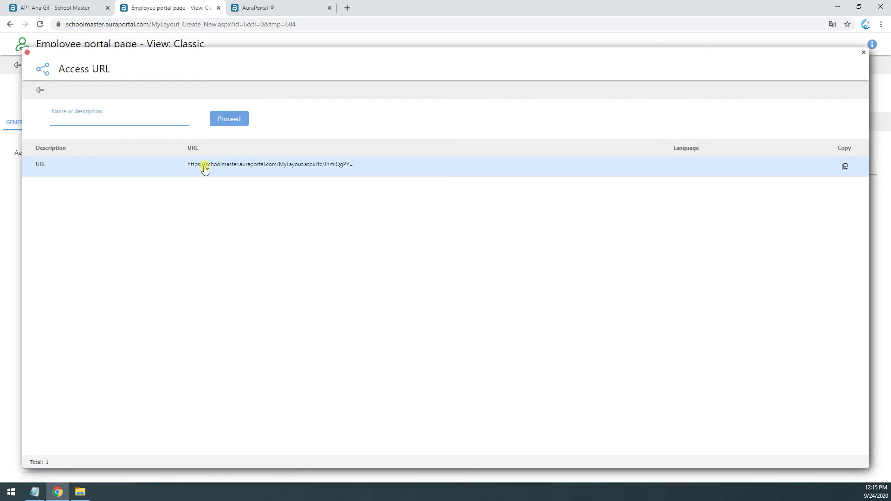
click(39, 93)
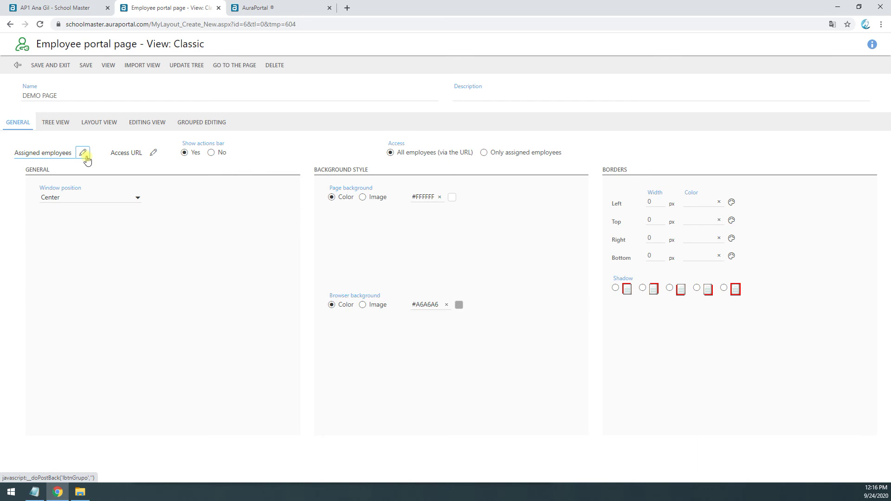
Close DEMO PAGE and create a new employee portal page named DEMO.
click(218, 8)
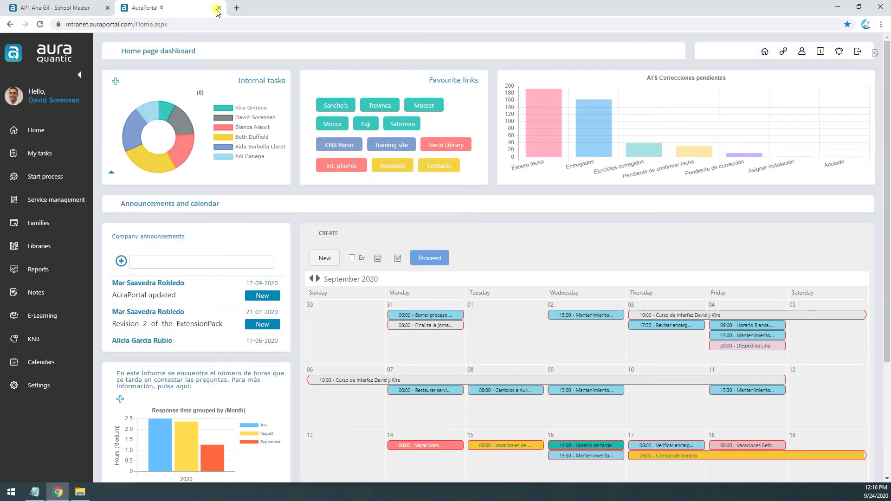
click(90, 11)
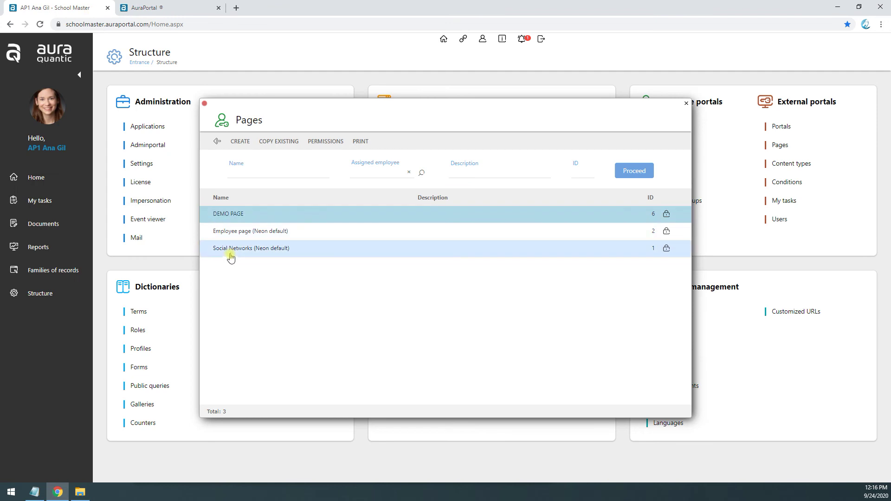
click(239, 141)
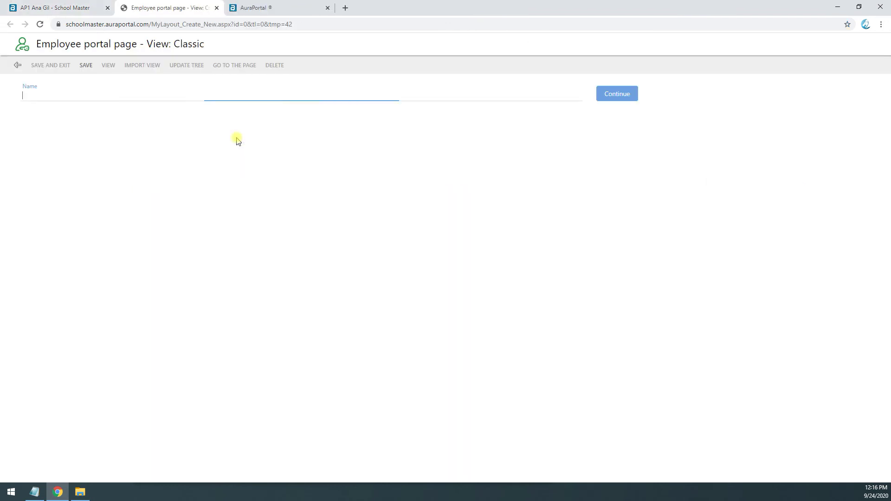
text(DEMO)
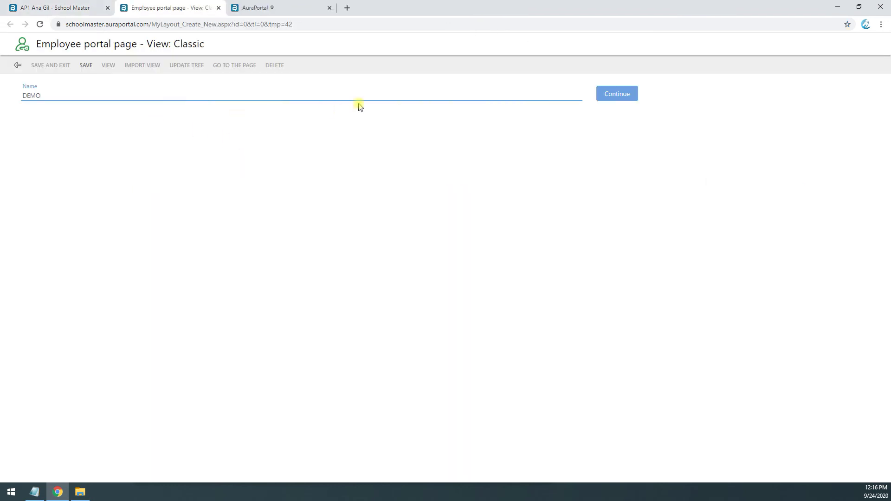
click(613, 91)
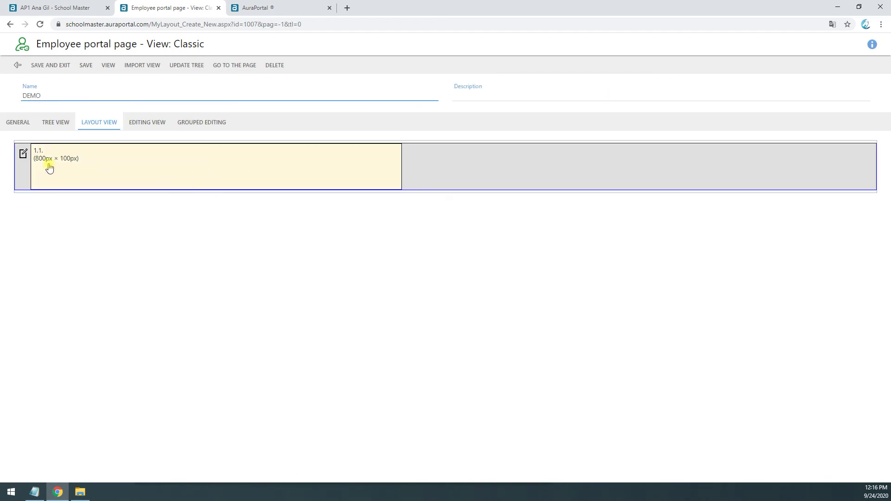
Set Section 1's width to automatic according to resolution and enable collapsing for the section.
click(23, 153)
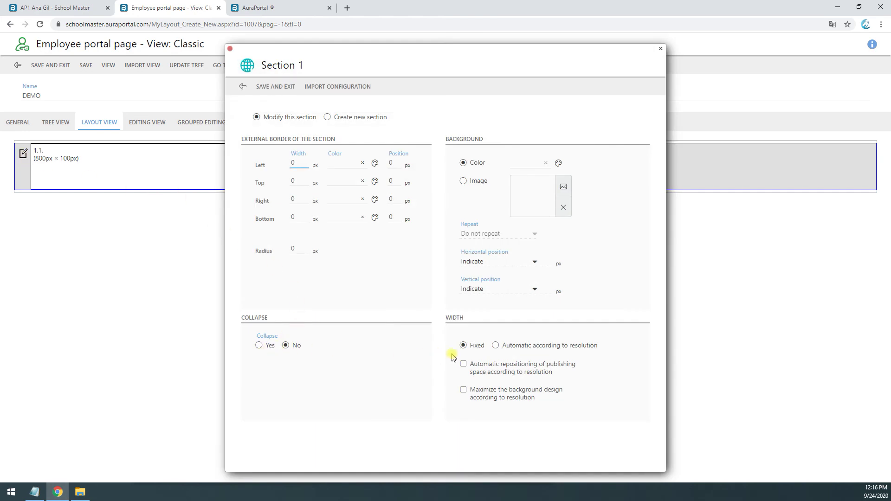
click(494, 346)
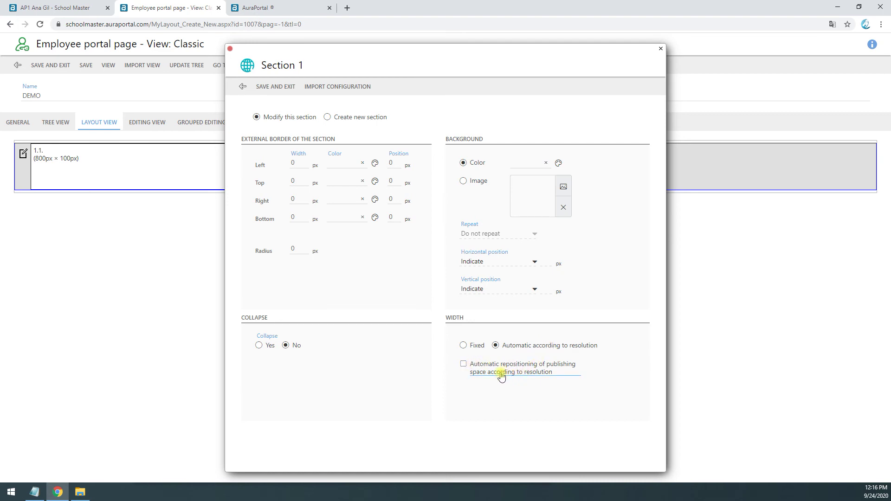
click(260, 346)
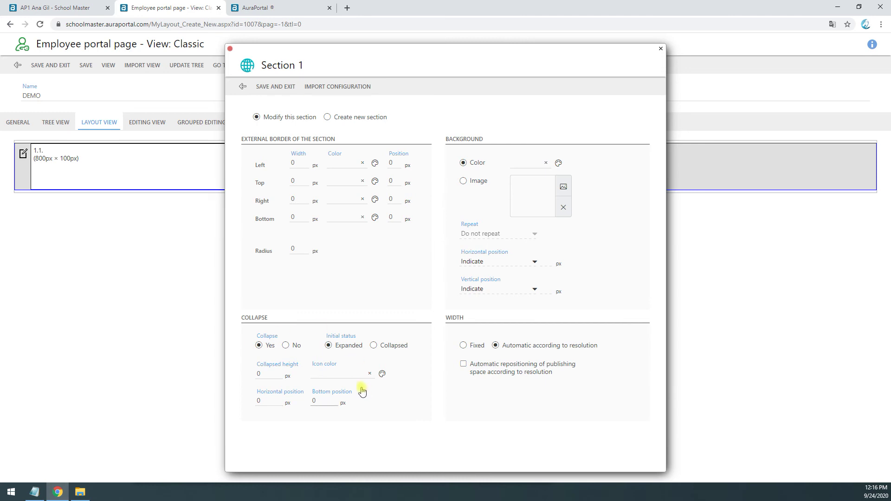
Switch to the intranet home page and test collapsing its Announcements and calendar and Home page dashboard sections.
click(258, 10)
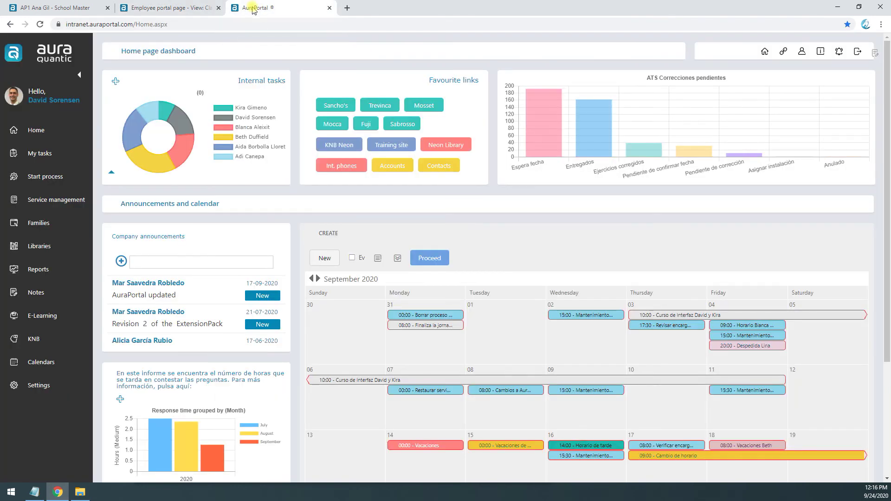
scroll(122, 342, down, 3)
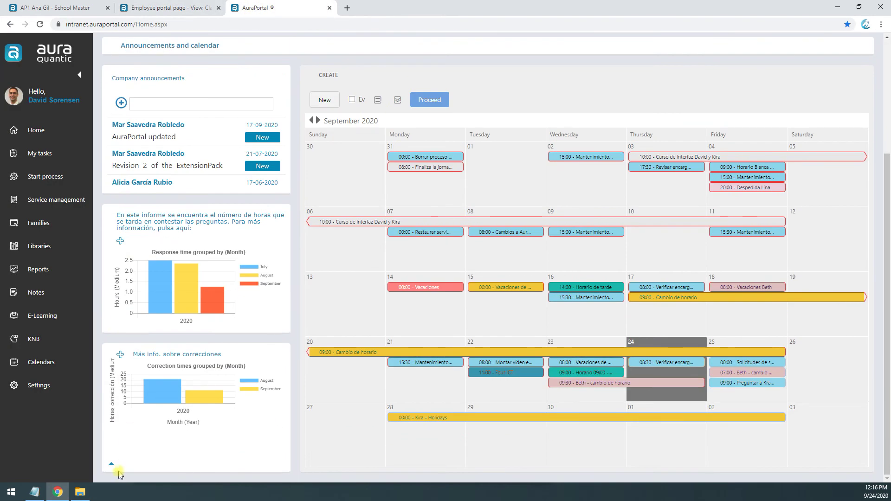
click(112, 466)
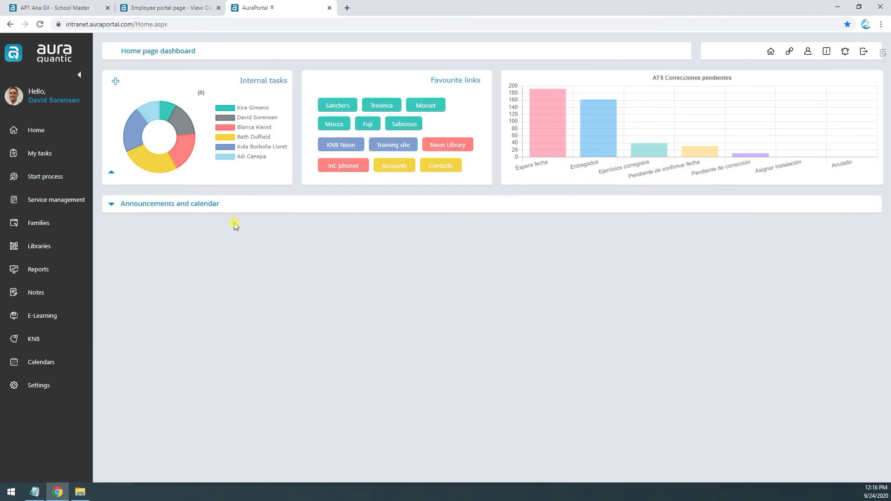
click(112, 204)
scroll(132, 319, down, 3)
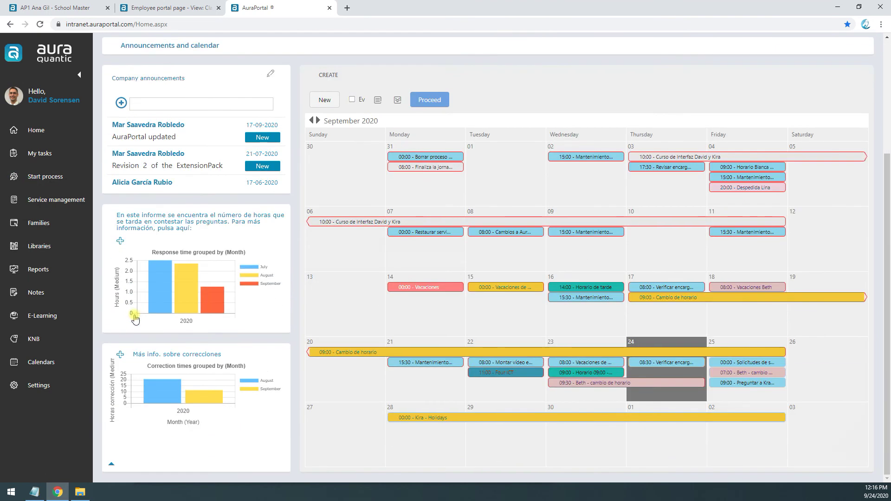
click(111, 464)
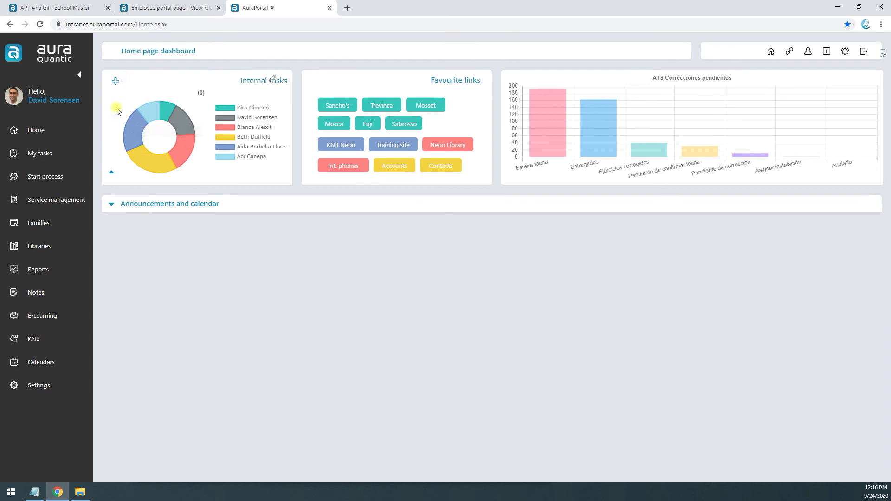
click(112, 176)
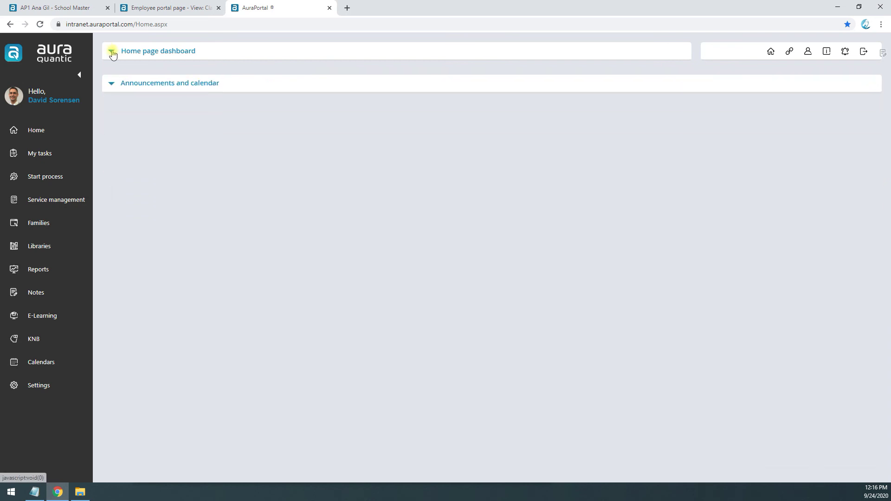
Expand the Announcements and calendar and Home page dashboard sections again, and return to the DEMO page's Section 1 settings.
click(111, 84)
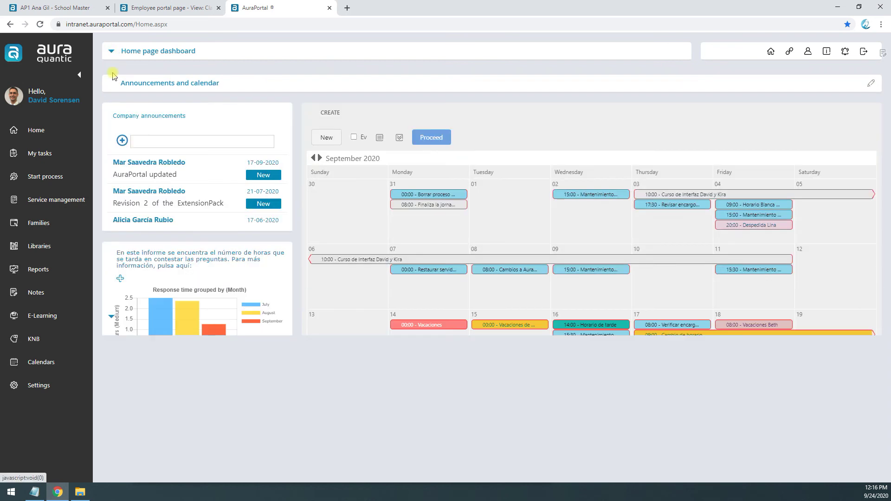
click(111, 52)
click(169, 7)
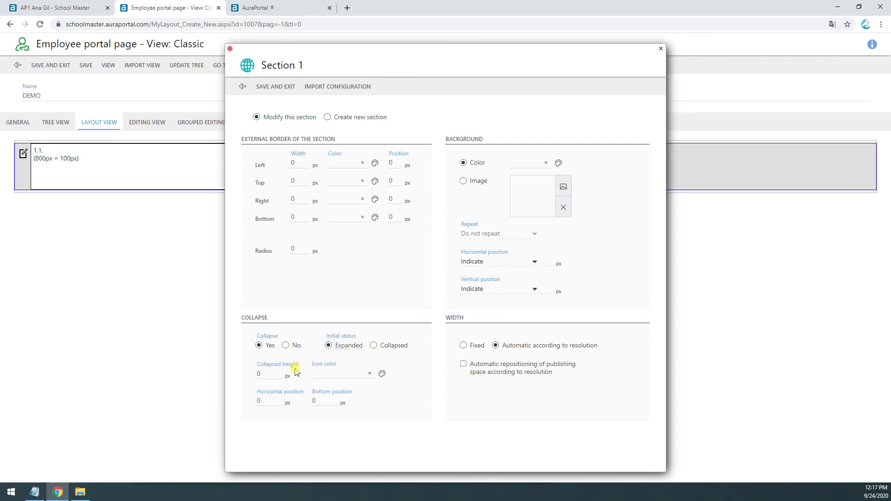
Turn off collapsing for Section 1 and save the section, keeping its width automatic according to resolution.
click(265, 377)
click(286, 346)
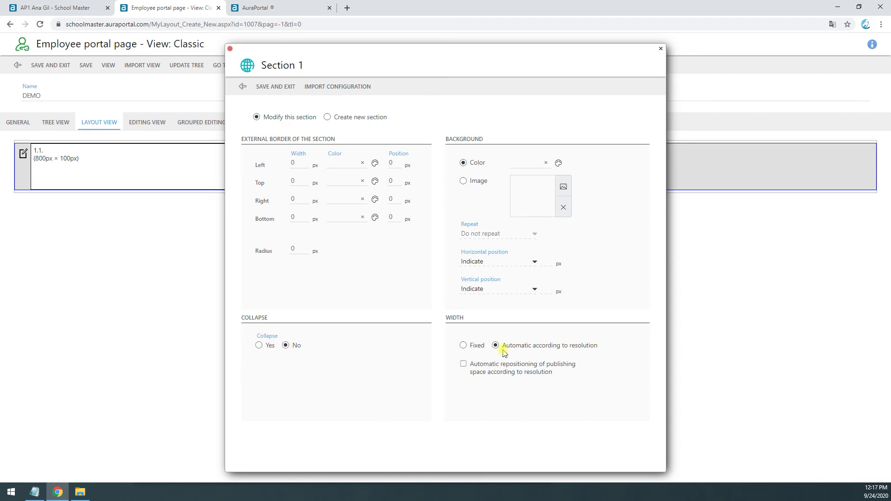
click(285, 88)
Name publishing space 1.1 HTML A and save it.
click(237, 163)
click(276, 151)
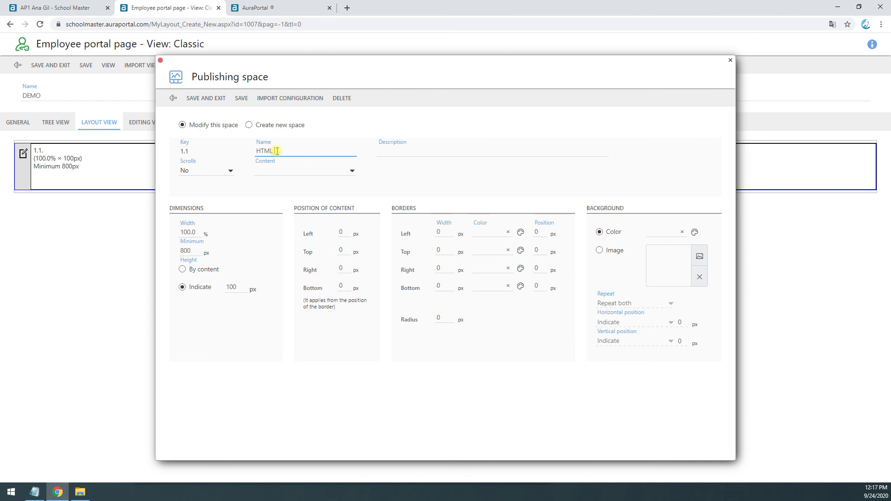
click(206, 98)
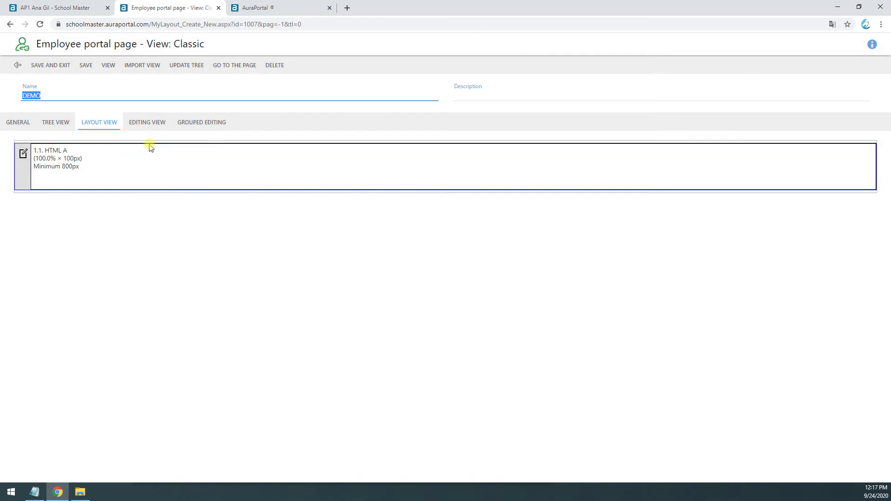
Create a new publishing space named HTML B to the right of HTML A.
click(128, 169)
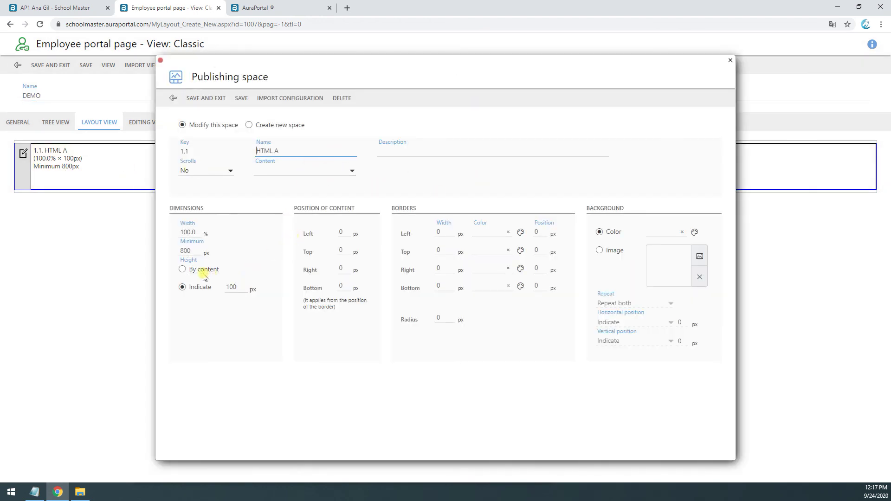
click(248, 125)
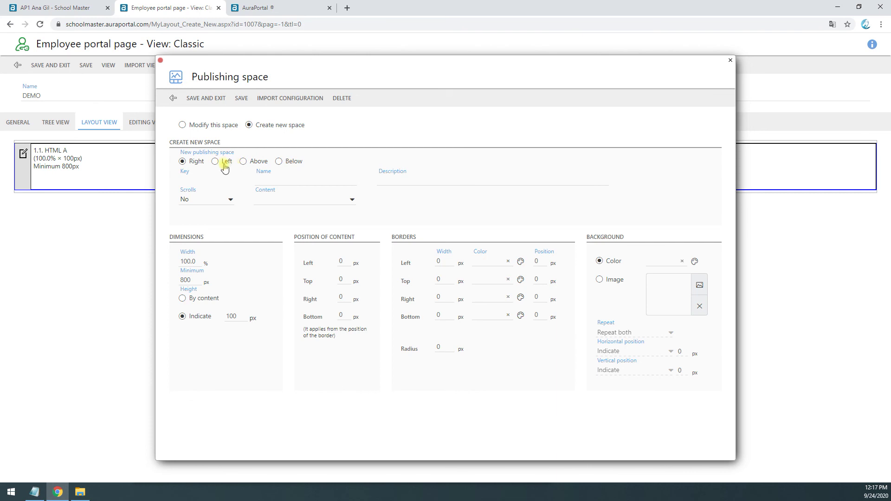
click(276, 180)
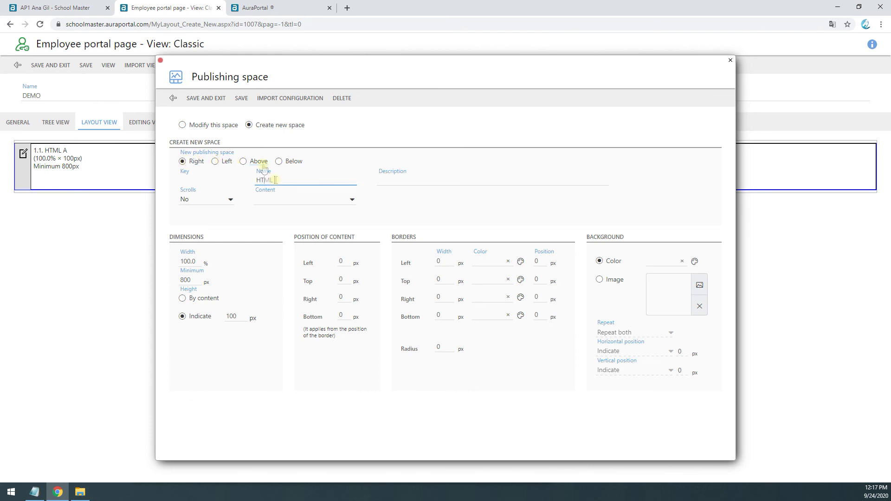
click(219, 103)
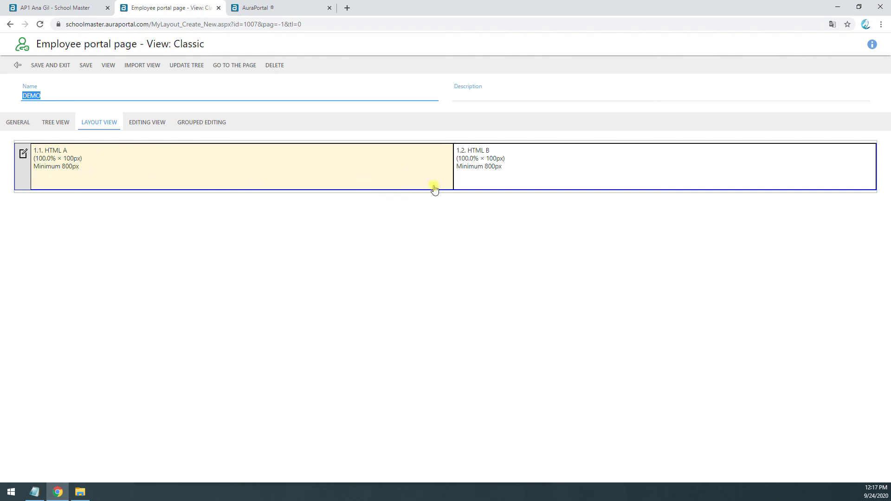
Set the widths of publishing spaces HTML A and HTML B to 50% each.
double_click(366, 172)
drag(199, 232, 178, 236)
text(50)
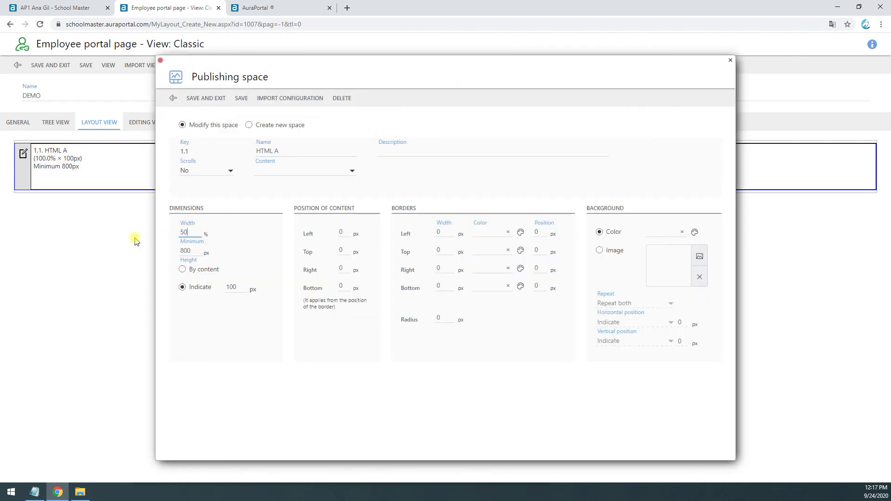
click(227, 107)
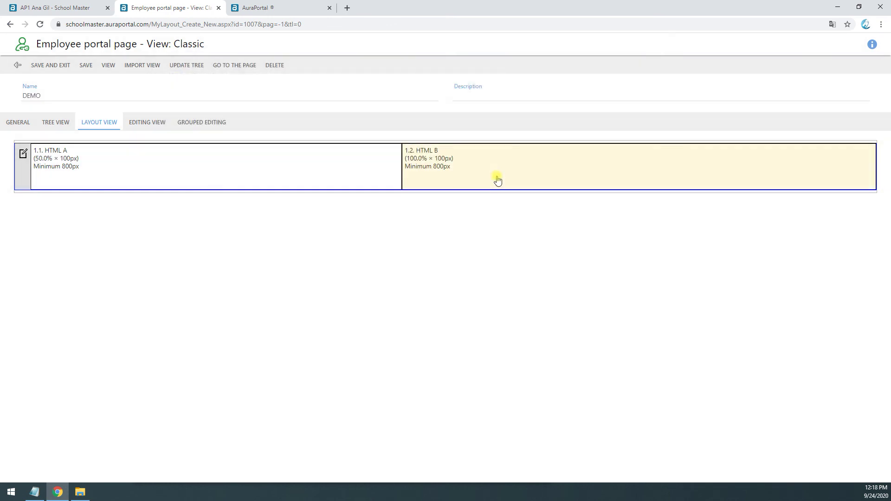
double_click(497, 180)
drag(195, 232, 156, 234)
text(50)
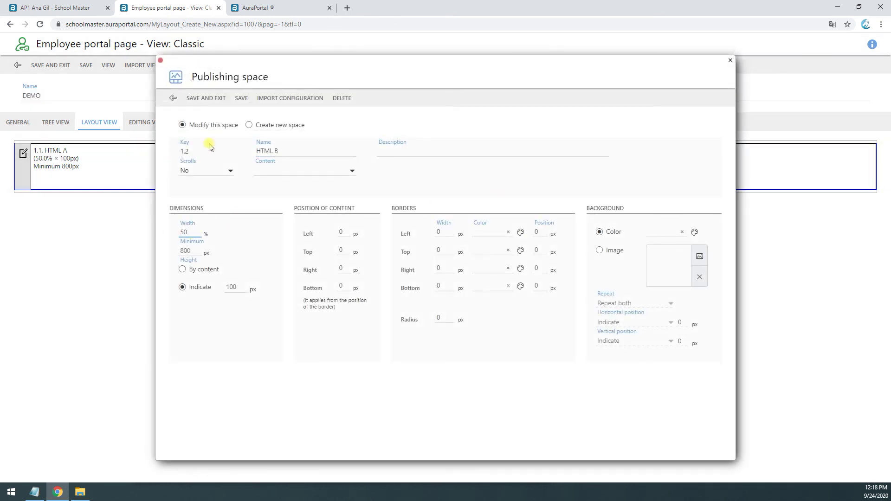
click(206, 98)
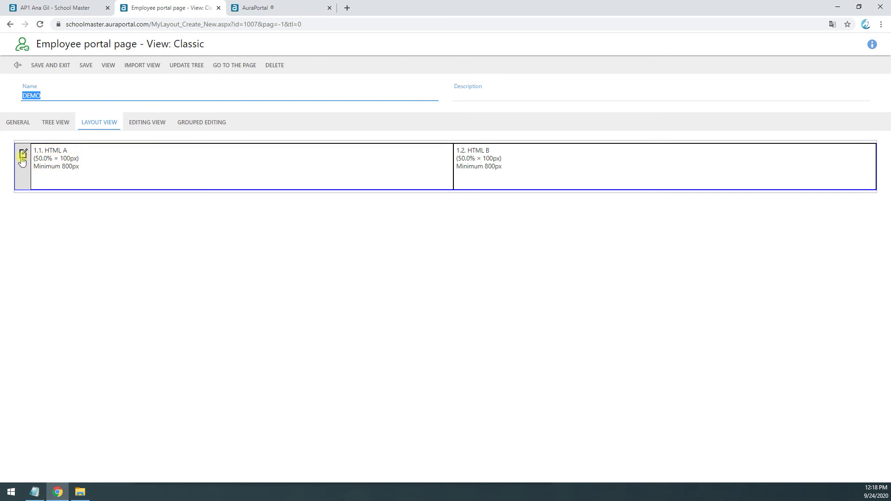
Create a new section below Section 1 with its width automatic according to resolution.
click(23, 155)
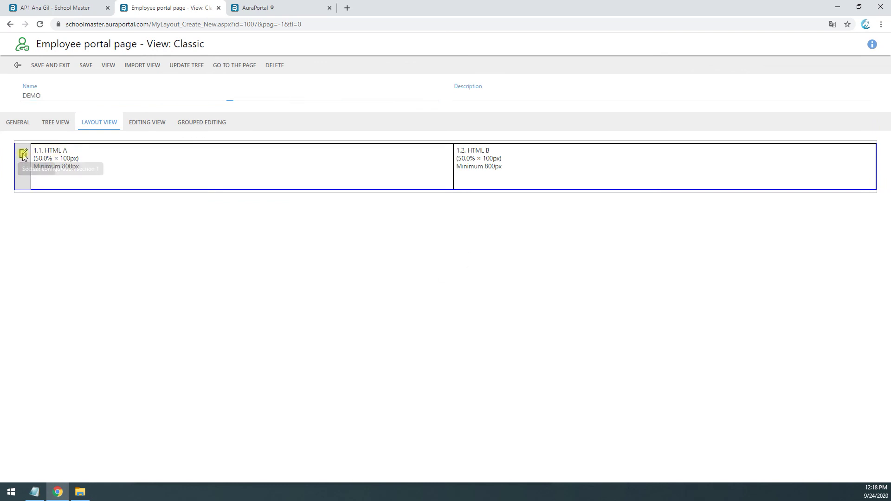
click(329, 118)
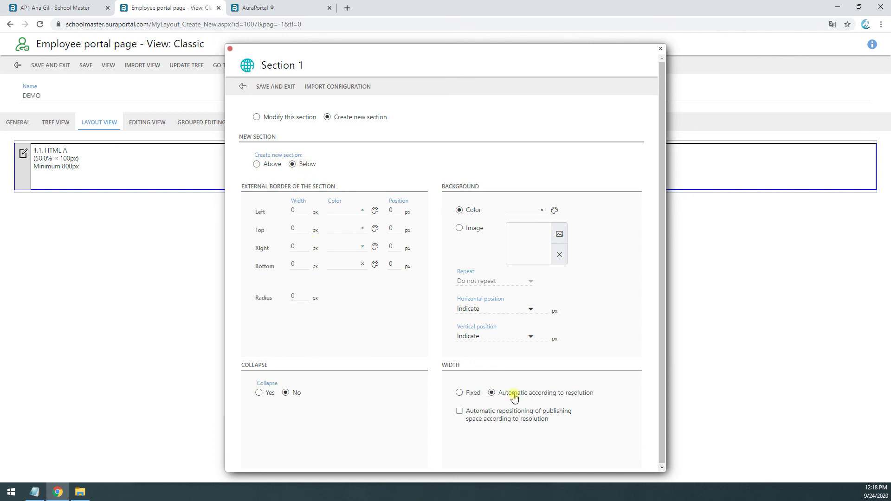
click(468, 396)
click(508, 396)
click(278, 90)
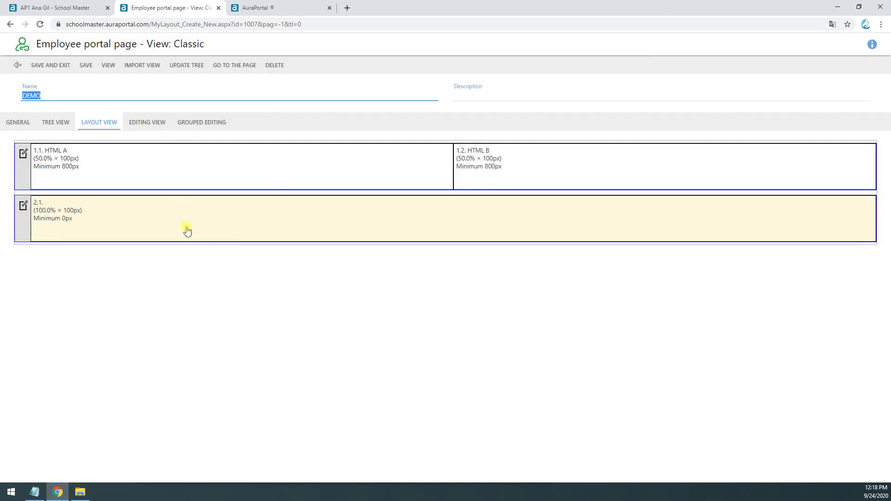